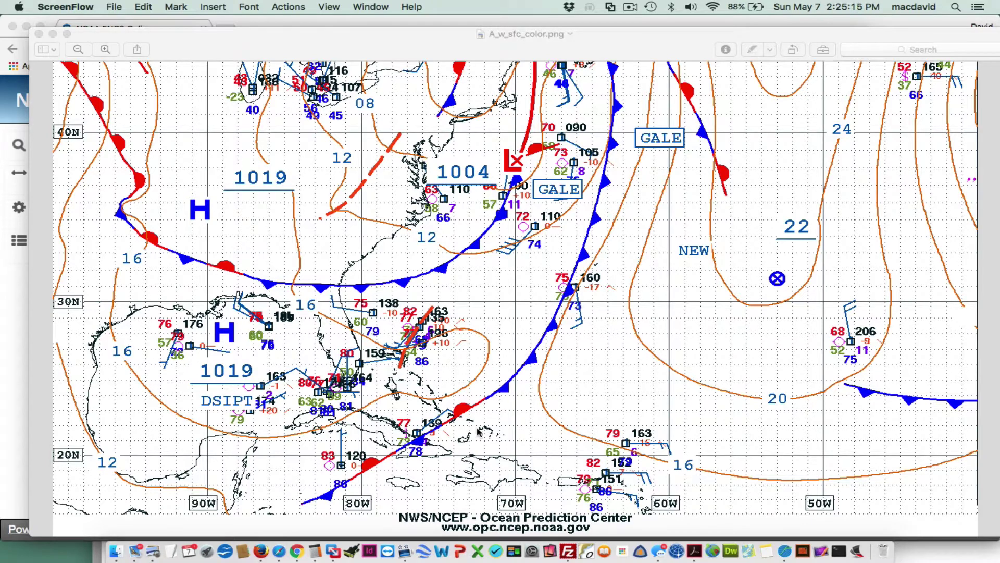
In a new Chrome tab, search Google for 'pixelstick', then refine the search to 'pixelstick app'
click(297, 550)
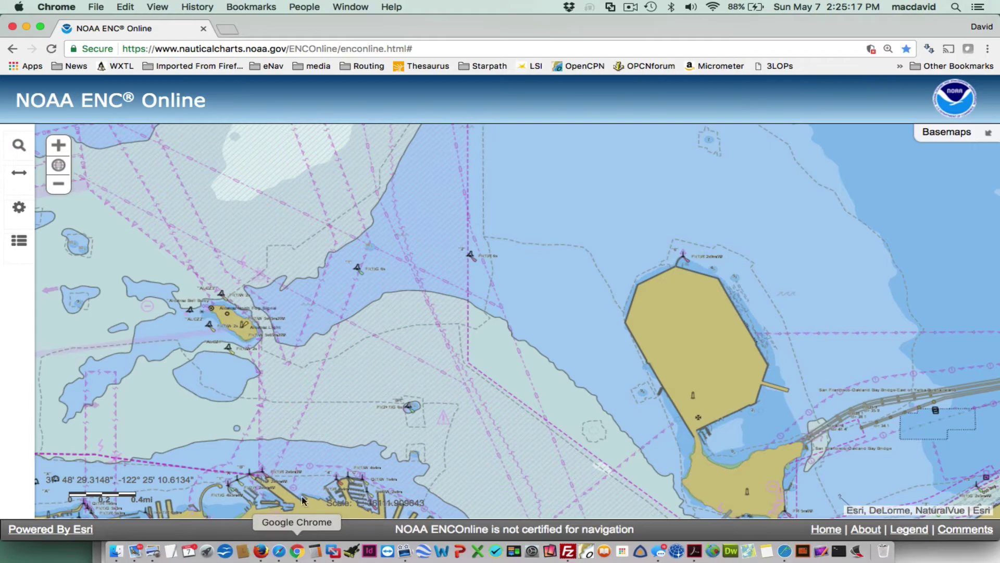
click(229, 29)
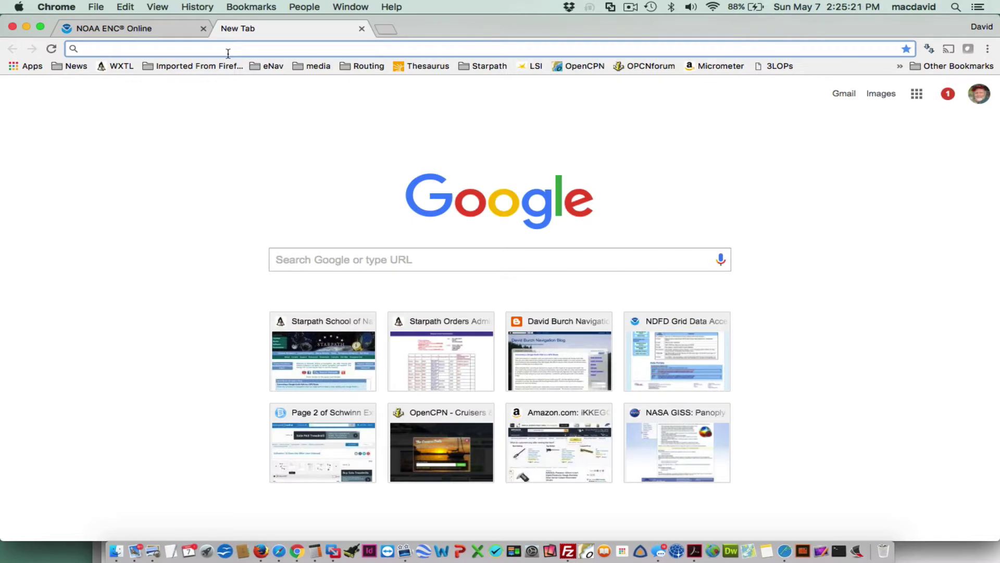
text(pixe)
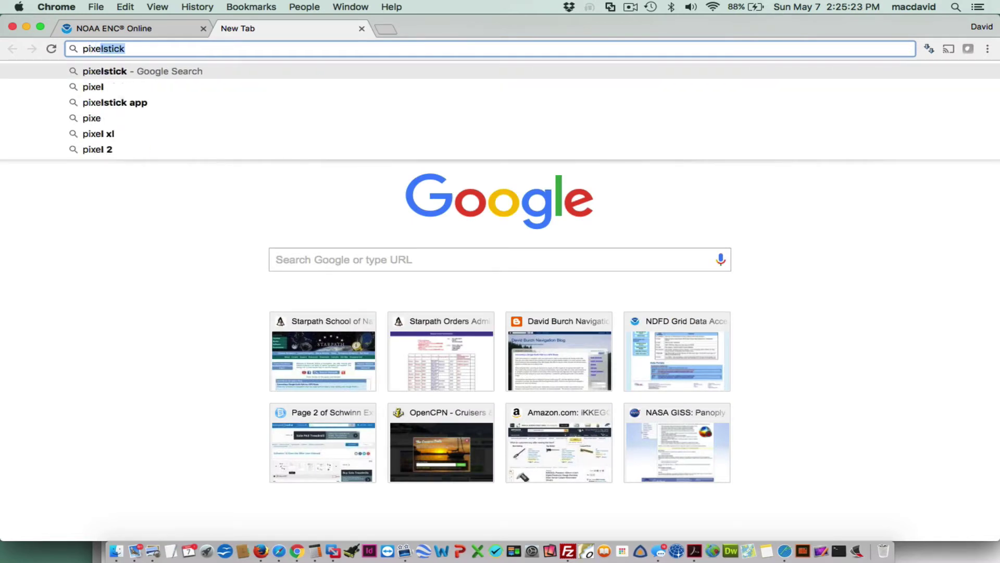
text(l)
key(Return)
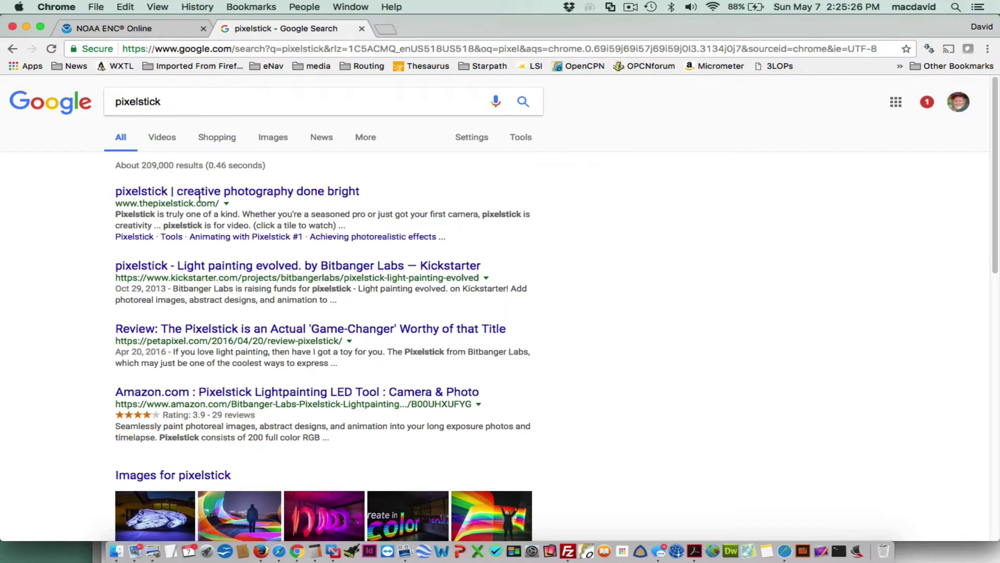
click(204, 99)
text(app)
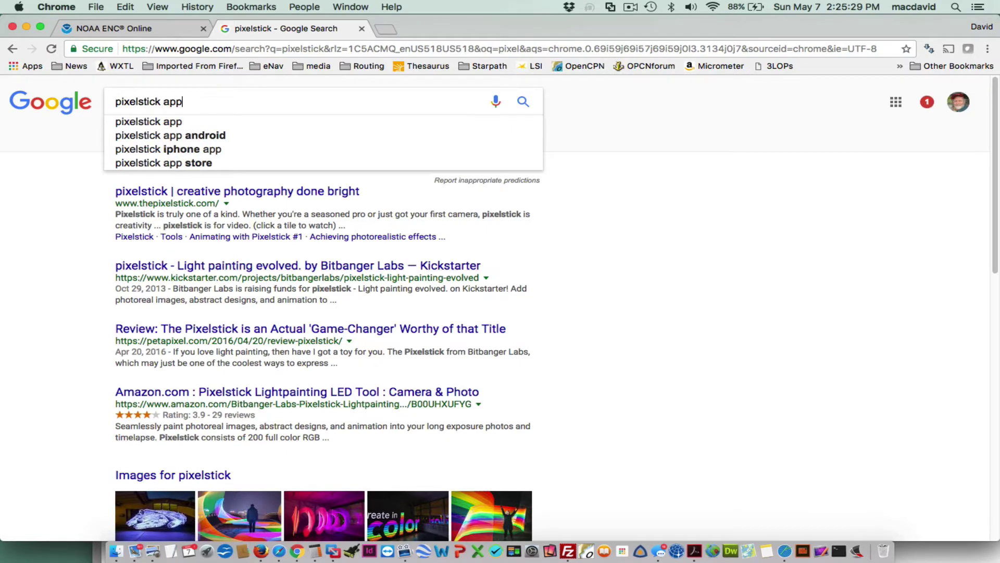
key(Return)
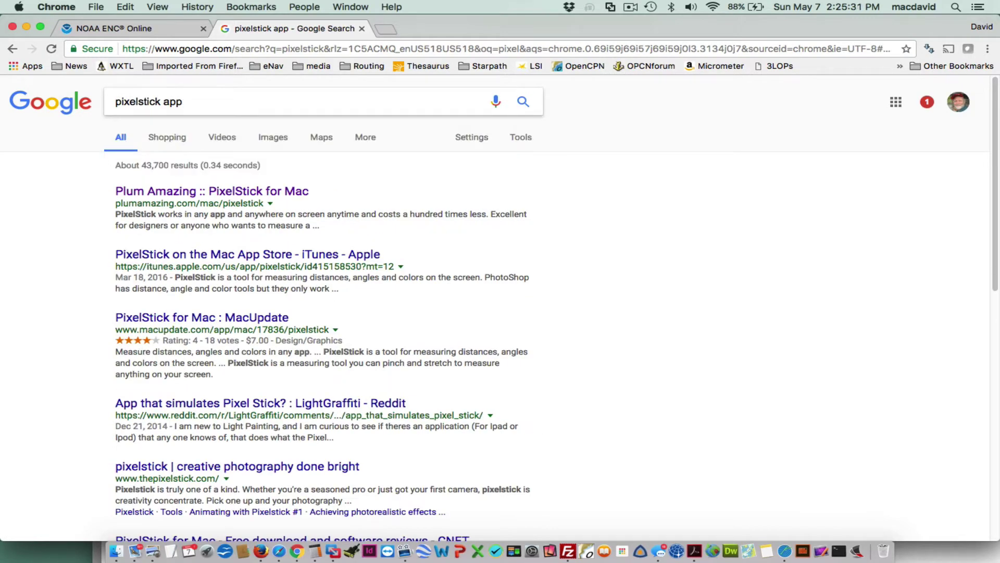
Open the 'Plum Amazing :: PixelStick for Mac' search result
click(163, 193)
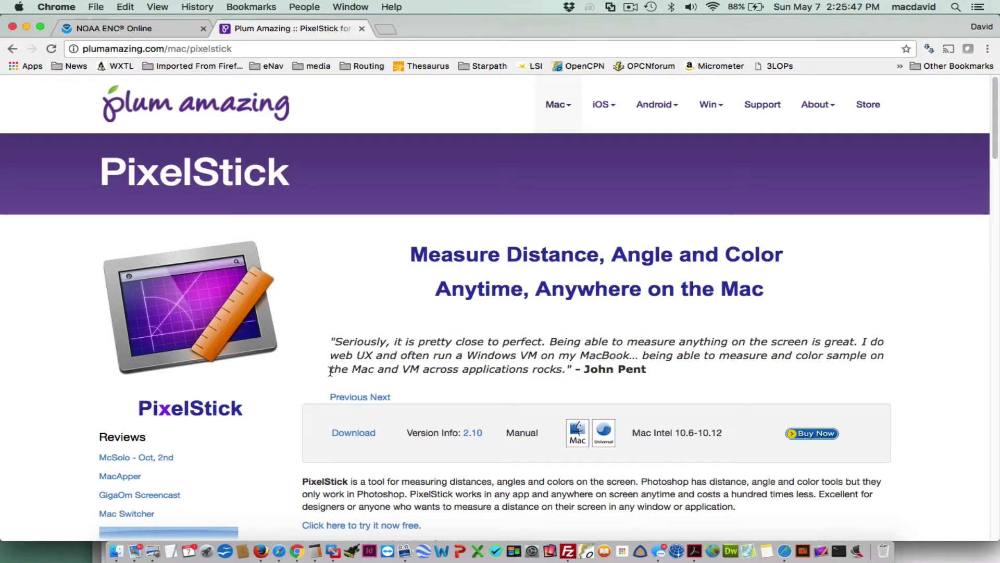
Close the PixelStick tab and move Chrome aside so the Preview surface analysis chart is in front
click(362, 28)
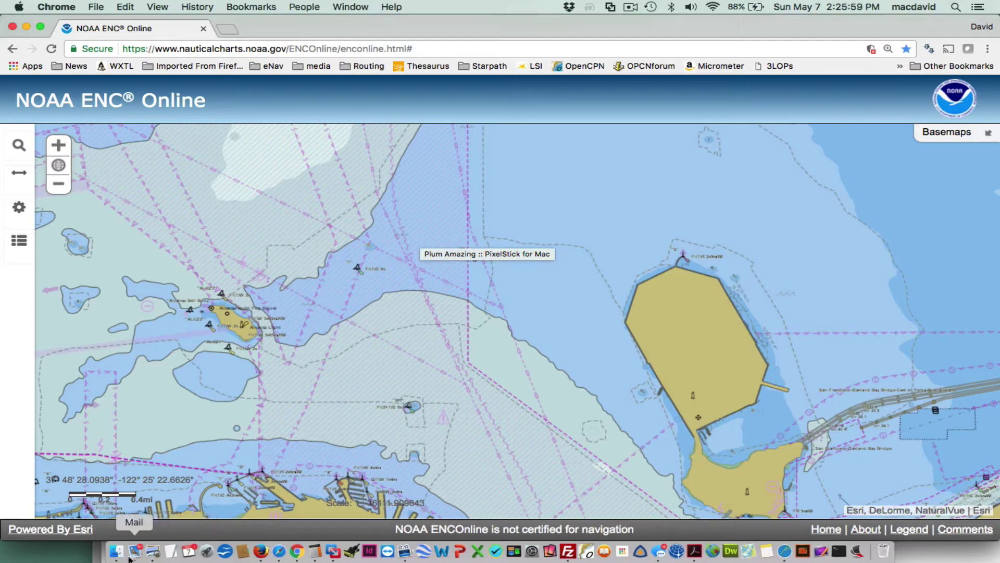
drag(296, 26, 314, 235)
drag(307, 305, 321, 346)
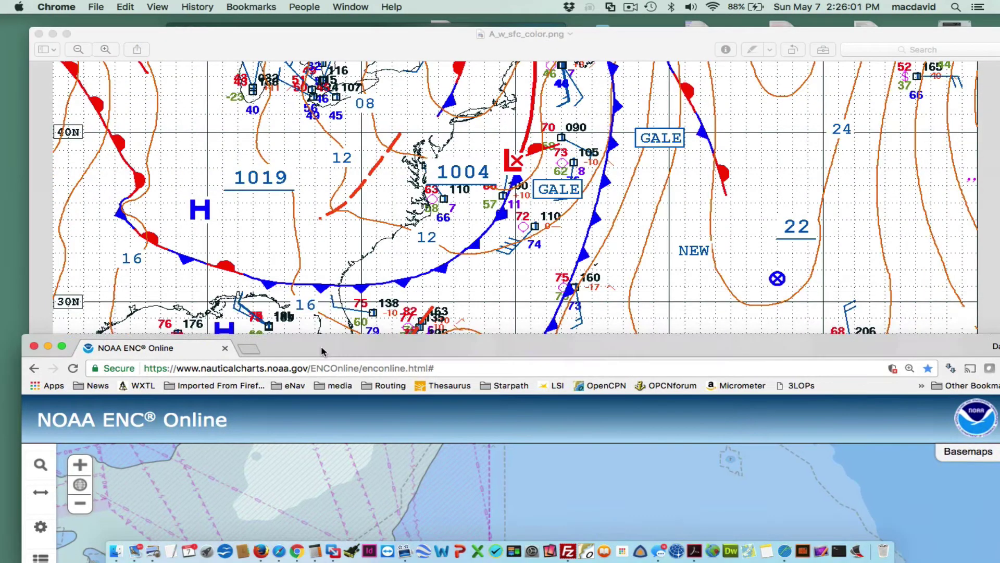
drag(375, 34, 339, 29)
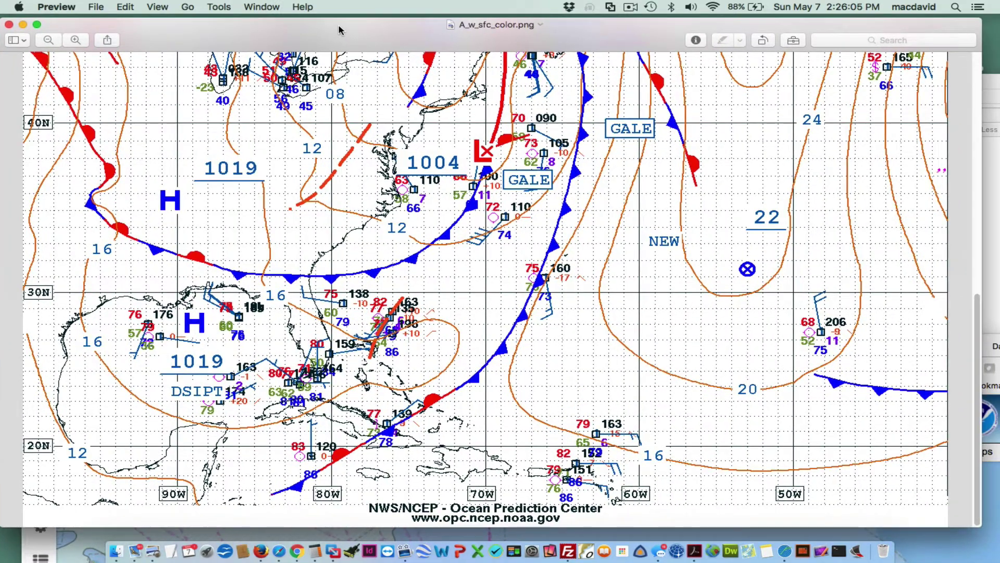
Launch PixelStick and stretch its ruler across the chart, reading 791.93 miles at 73.5231°
click(823, 552)
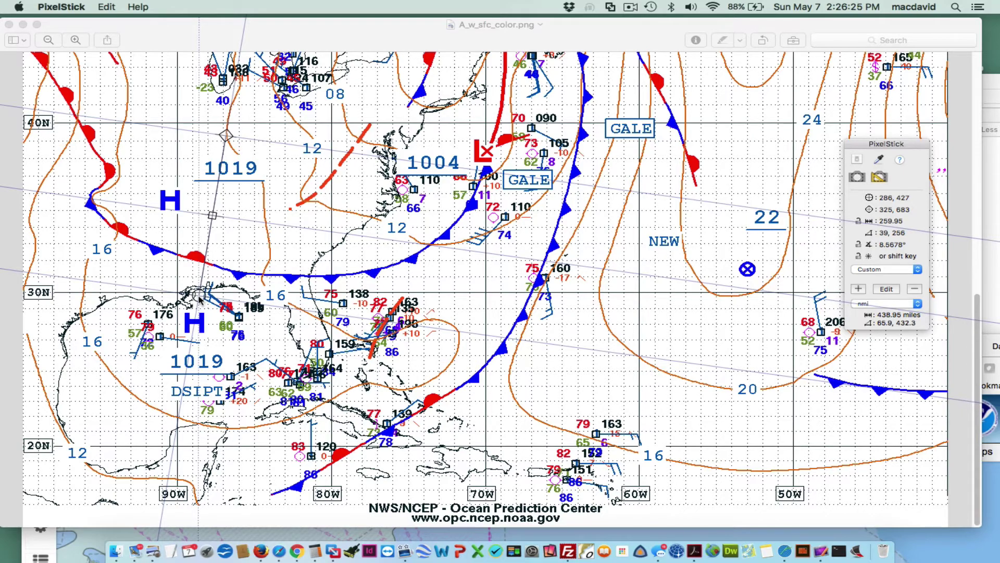
drag(204, 283, 261, 298)
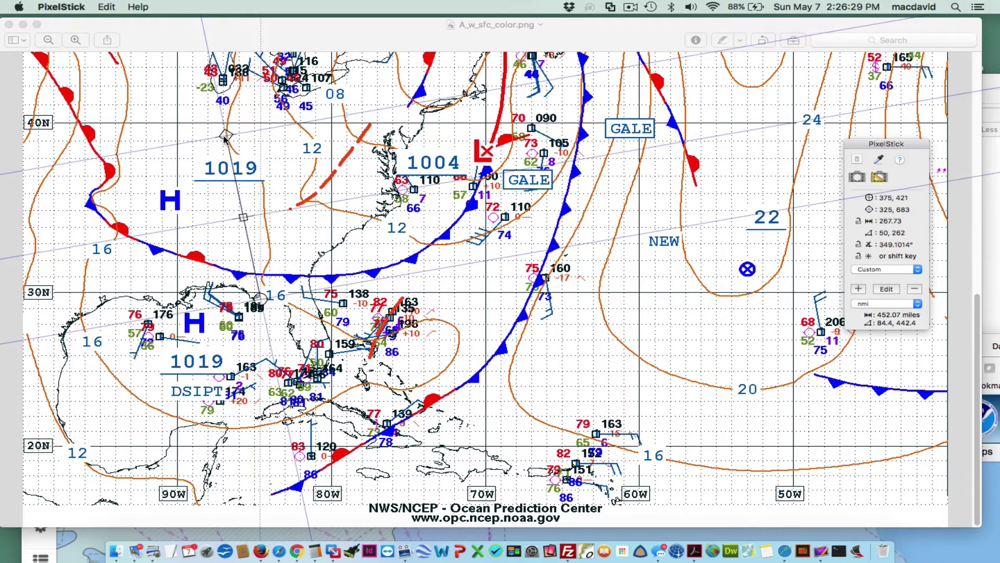
drag(226, 136, 572, 216)
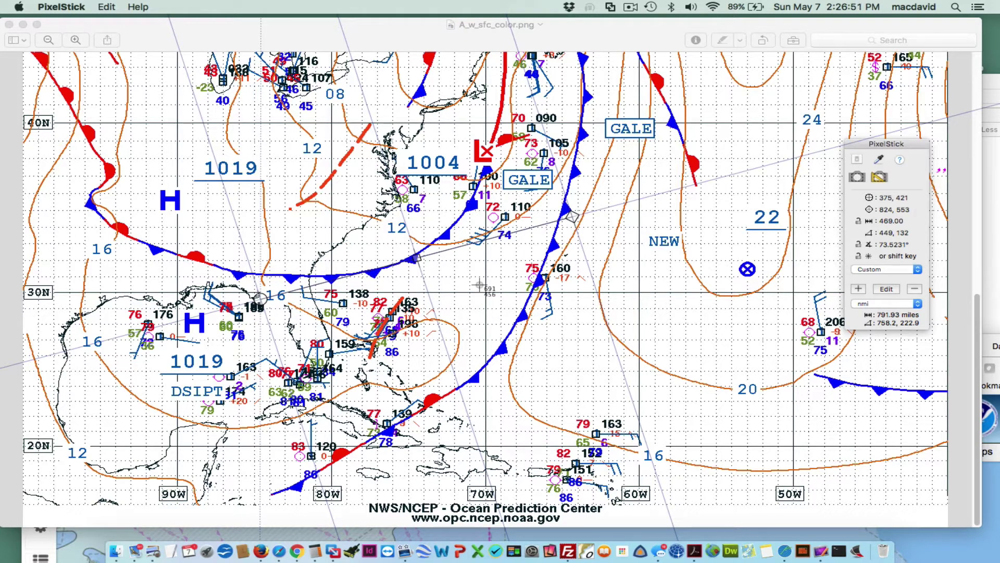
drag(612, 268, 701, 349)
Enable Map Mode and align the ruler vertically near 65W, reading 646.72 miles at 359.9058°
click(107, 8)
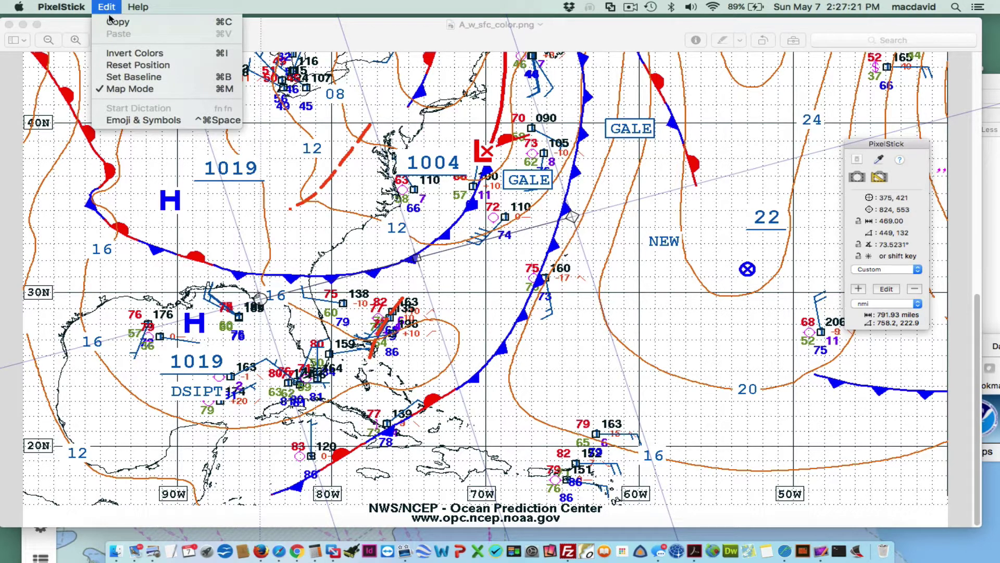
click(151, 91)
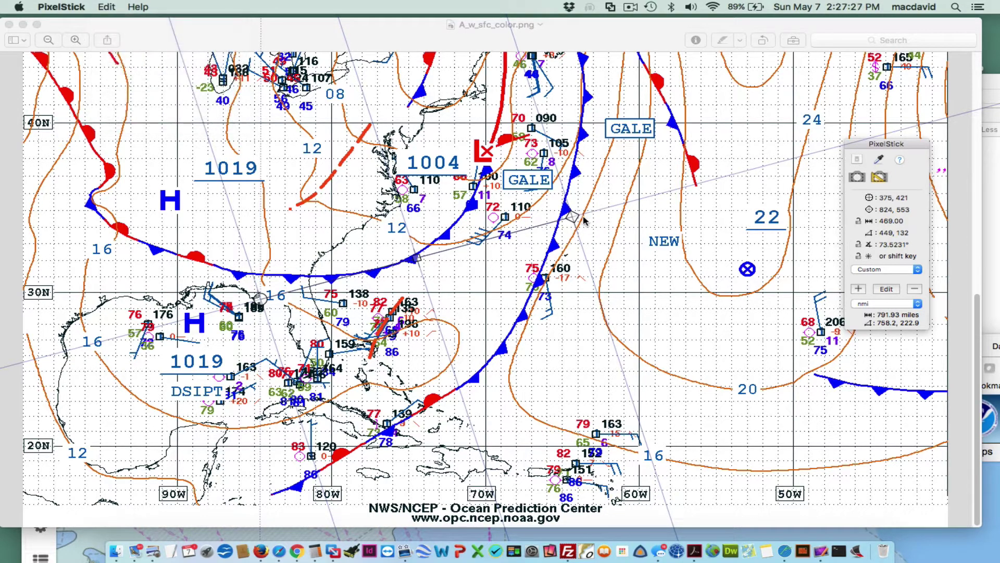
drag(573, 218, 493, 162)
drag(265, 308, 569, 349)
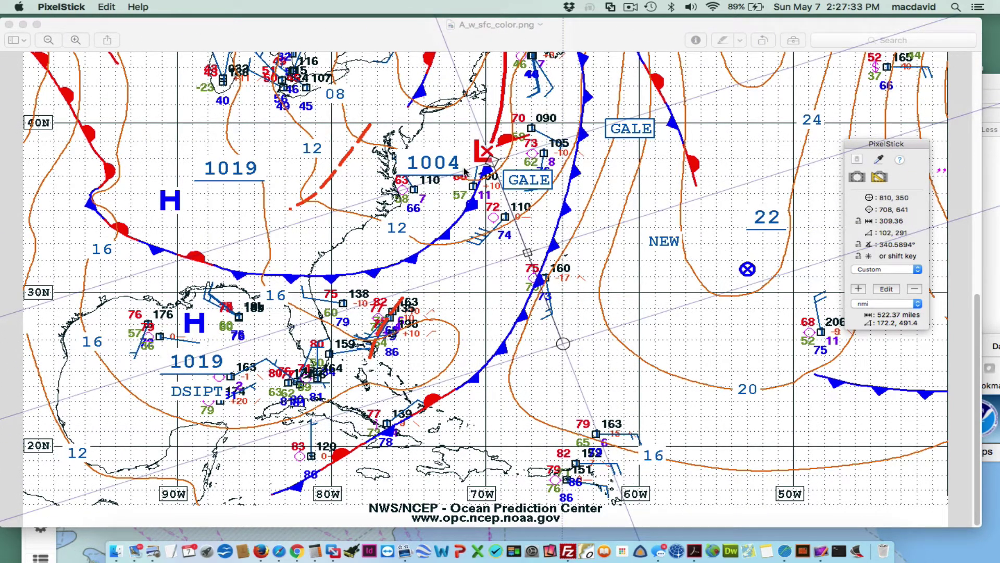
drag(492, 165, 601, 195)
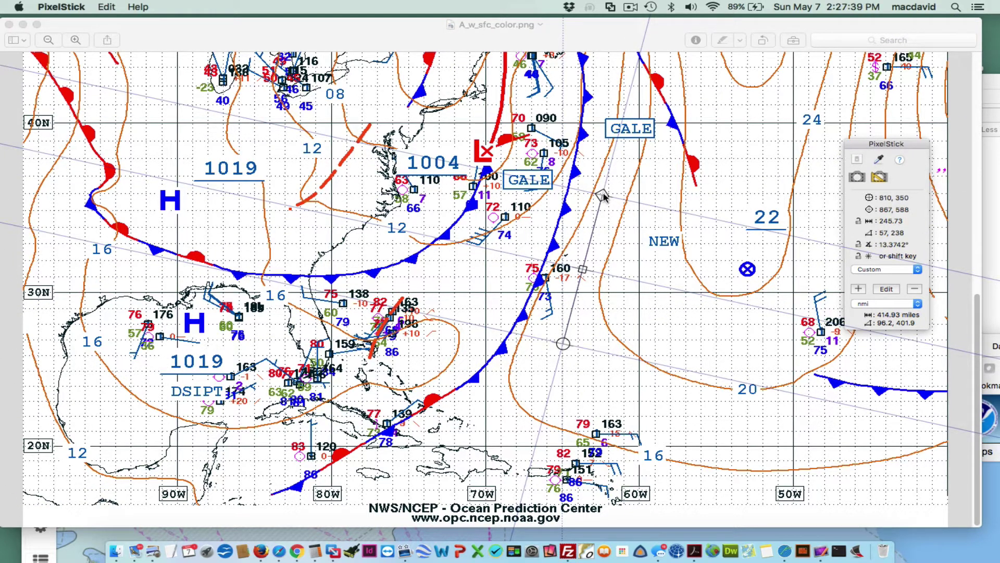
drag(604, 196, 564, 185)
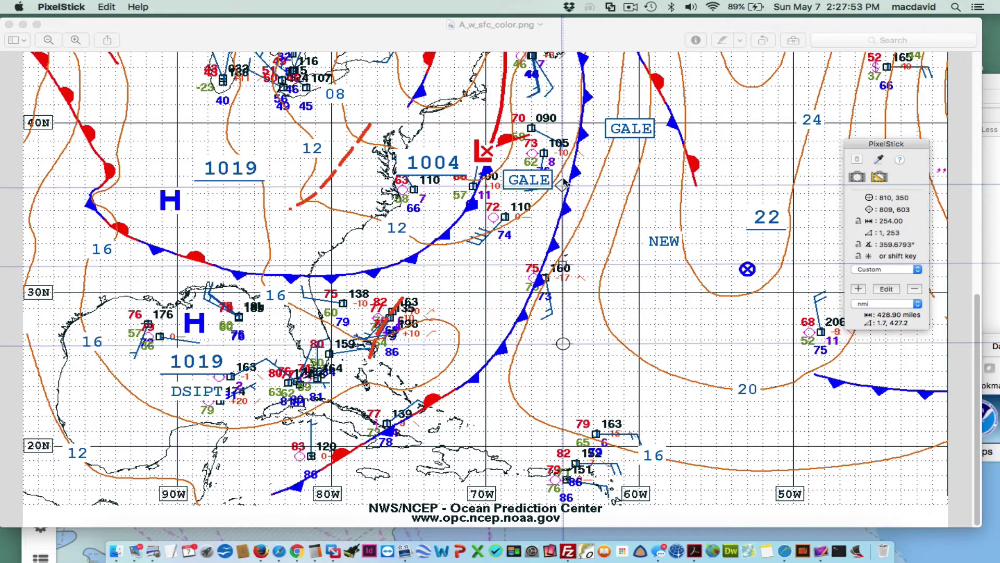
drag(564, 182, 749, 234)
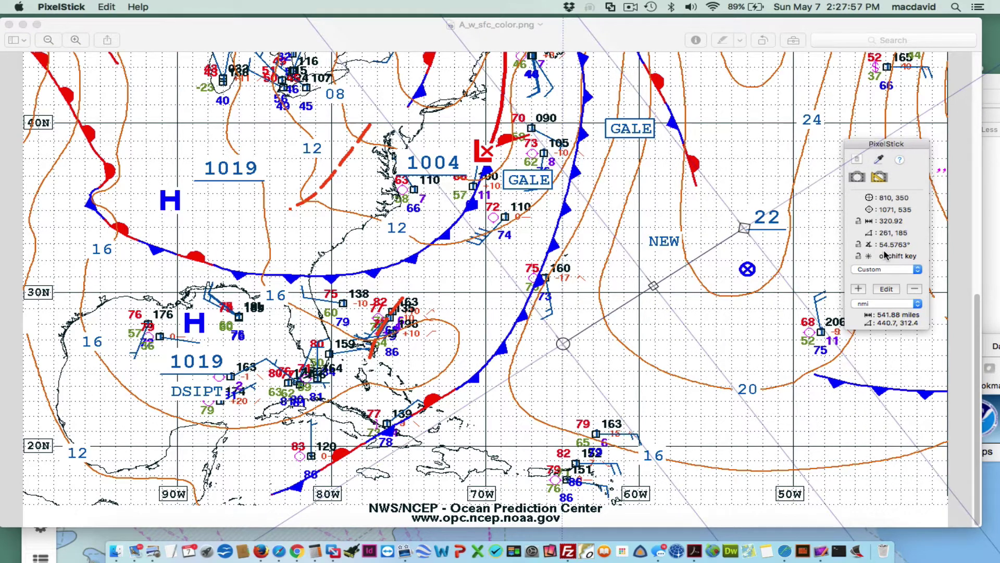
drag(748, 230, 566, 102)
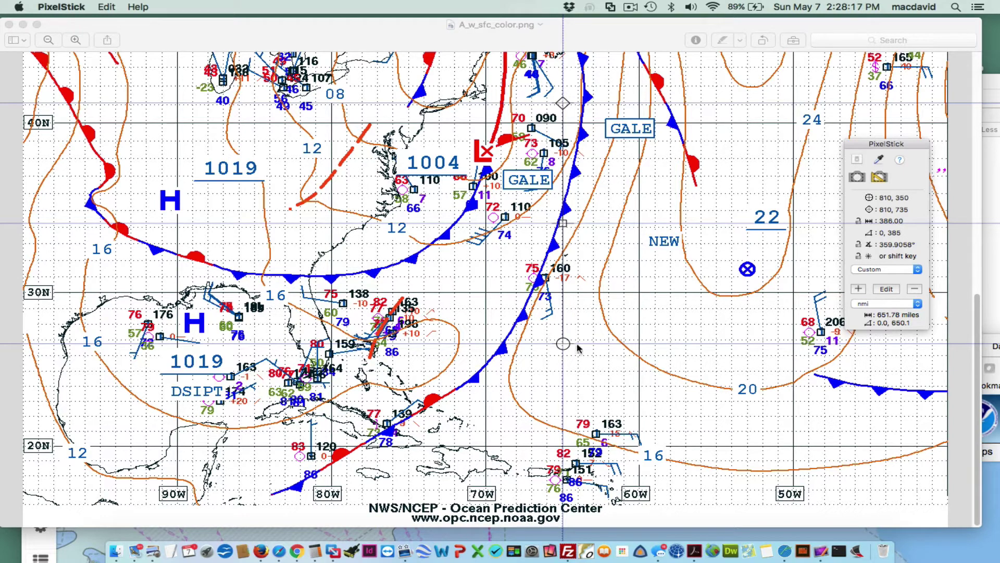
drag(563, 343, 562, 341)
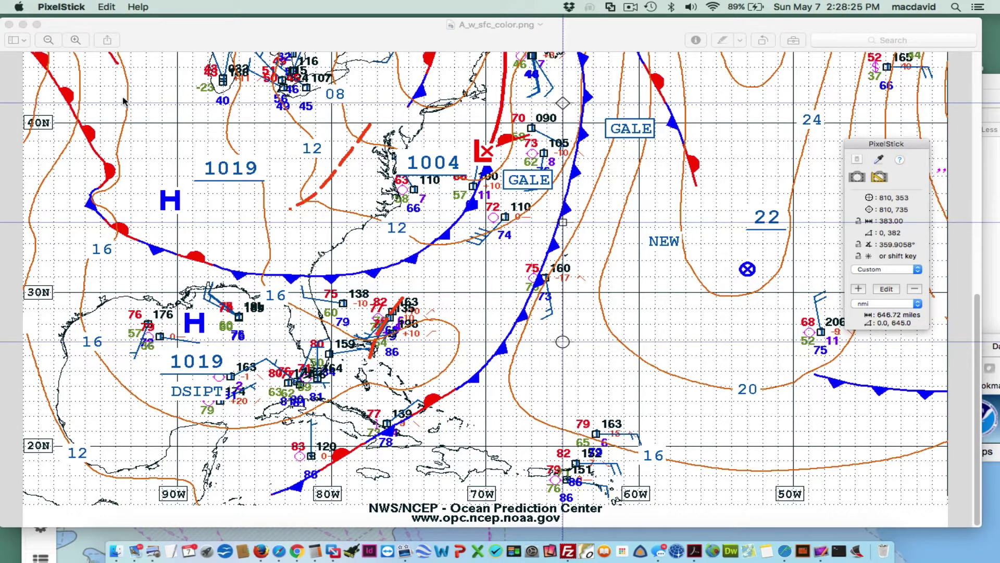
Slide the ruler onto the meridian so it spans roughly 30N to 40N, reading 460.98 miles
click(568, 102)
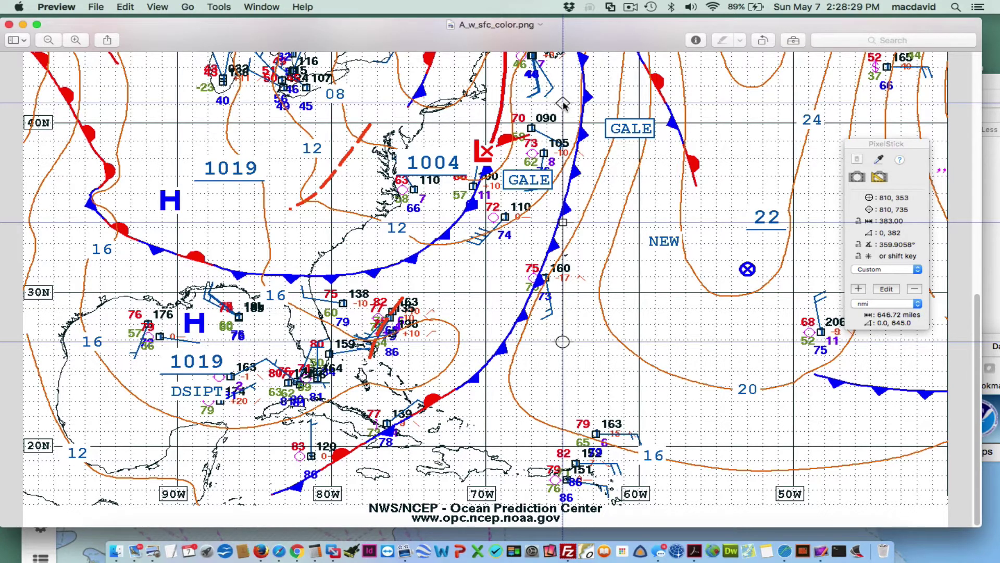
drag(562, 106, 662, 144)
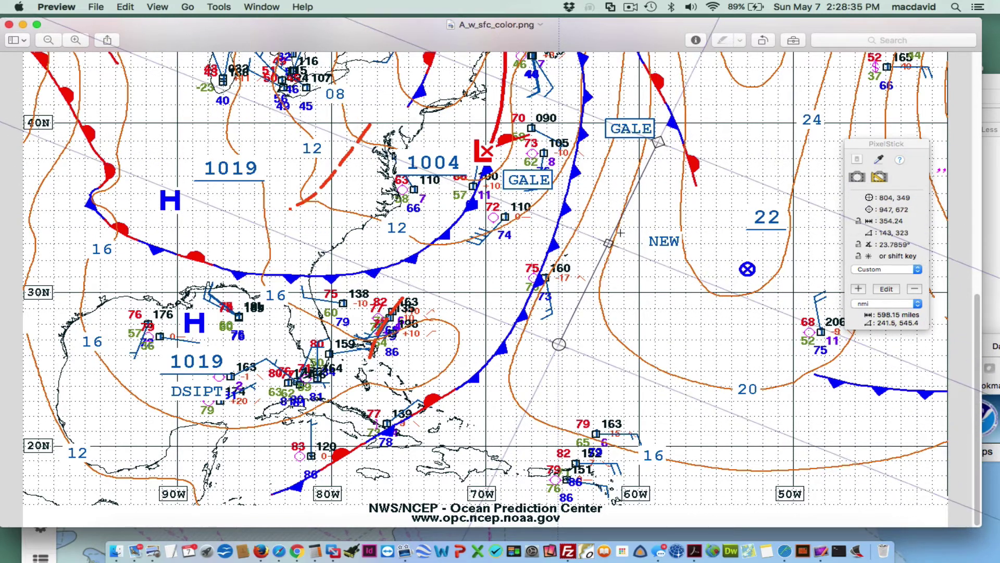
drag(609, 242, 690, 192)
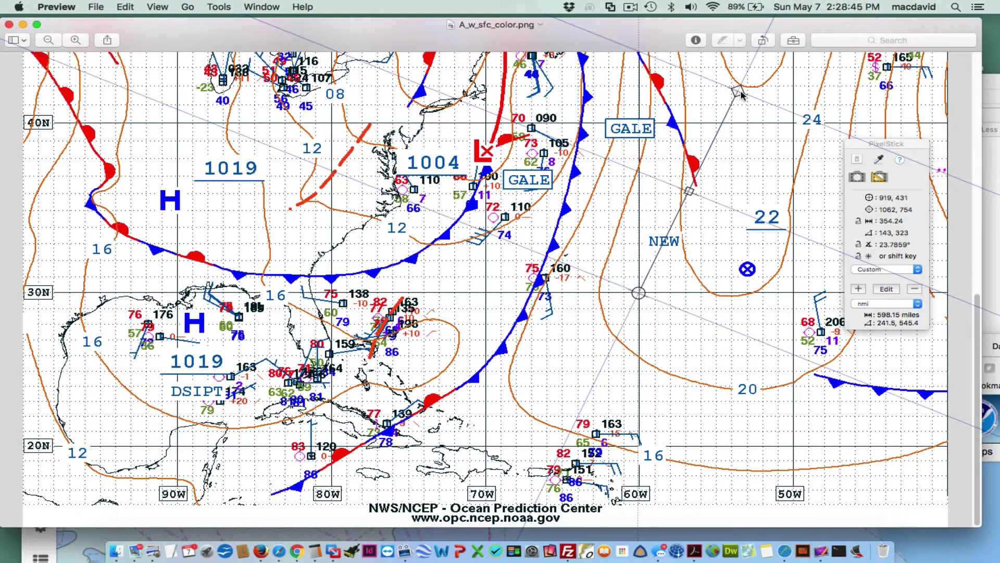
drag(736, 89, 639, 125)
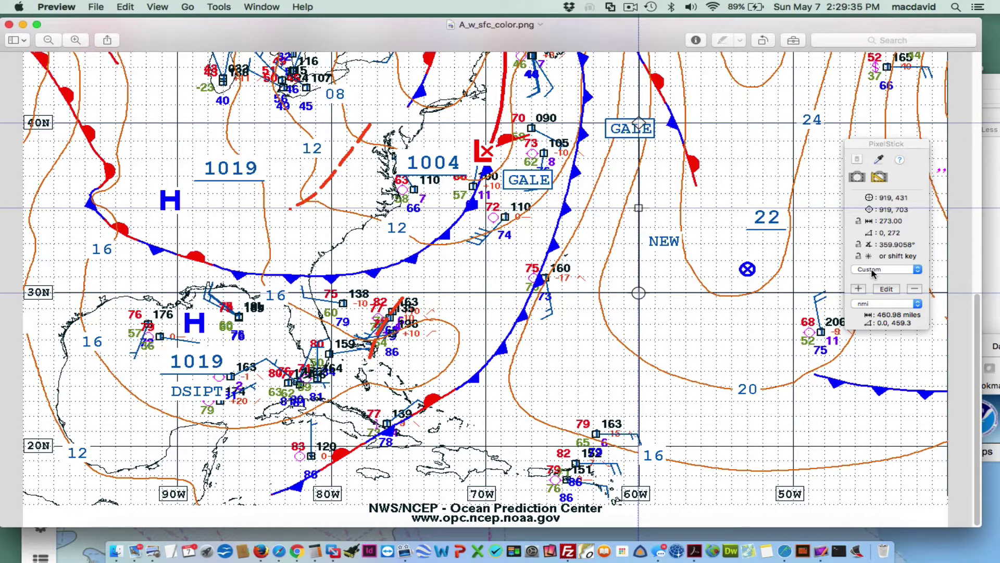
Calibrate the ruler with unit 'deg' and length 10.0 for the 30N–40N span
click(888, 290)
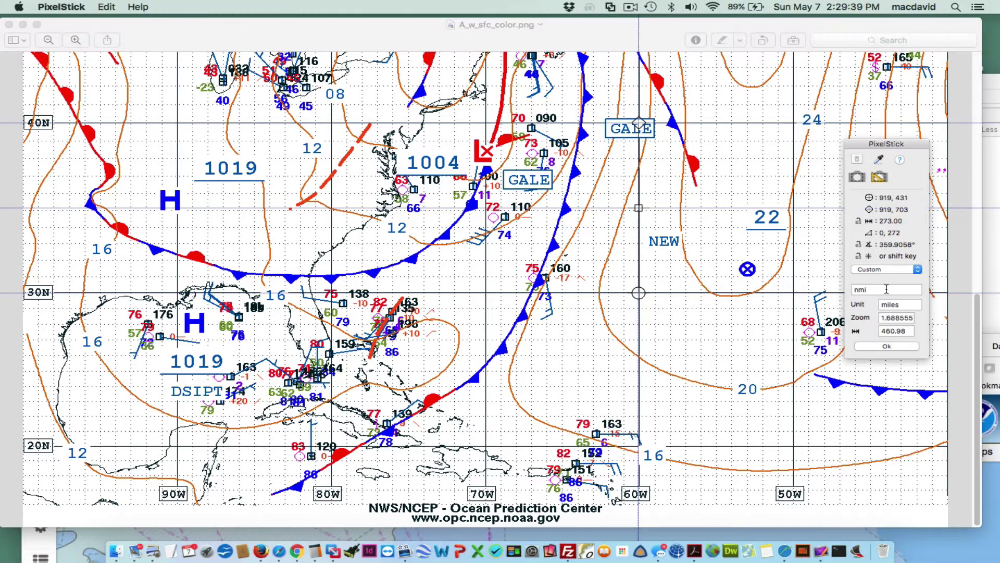
drag(909, 308, 848, 307)
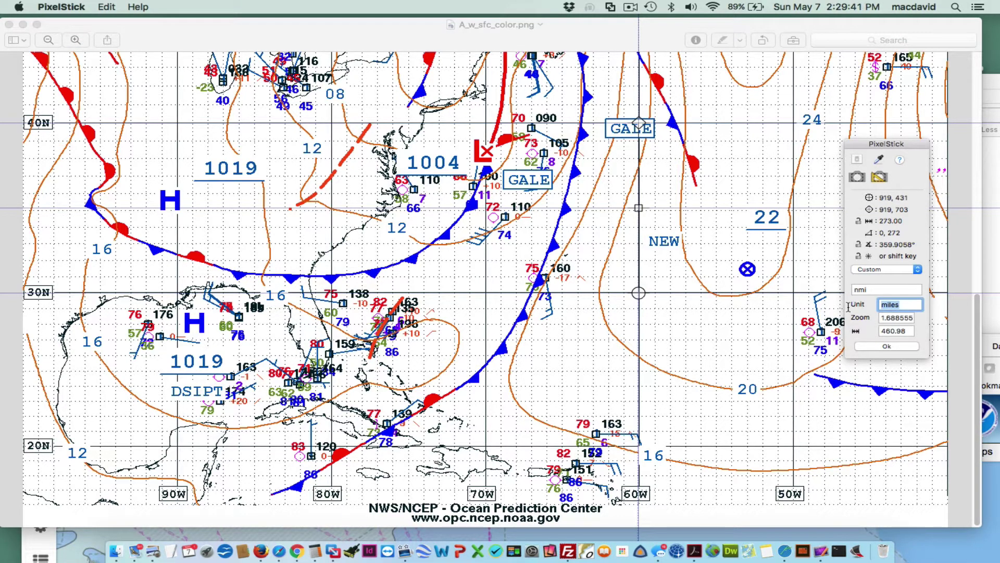
text(deg)
double_click(907, 332)
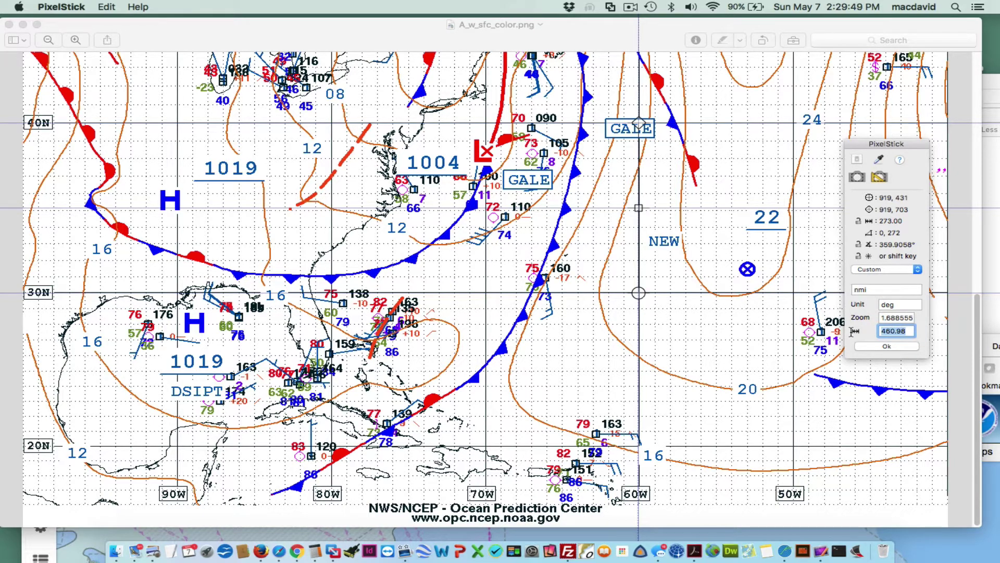
text(10.0)
key(Return)
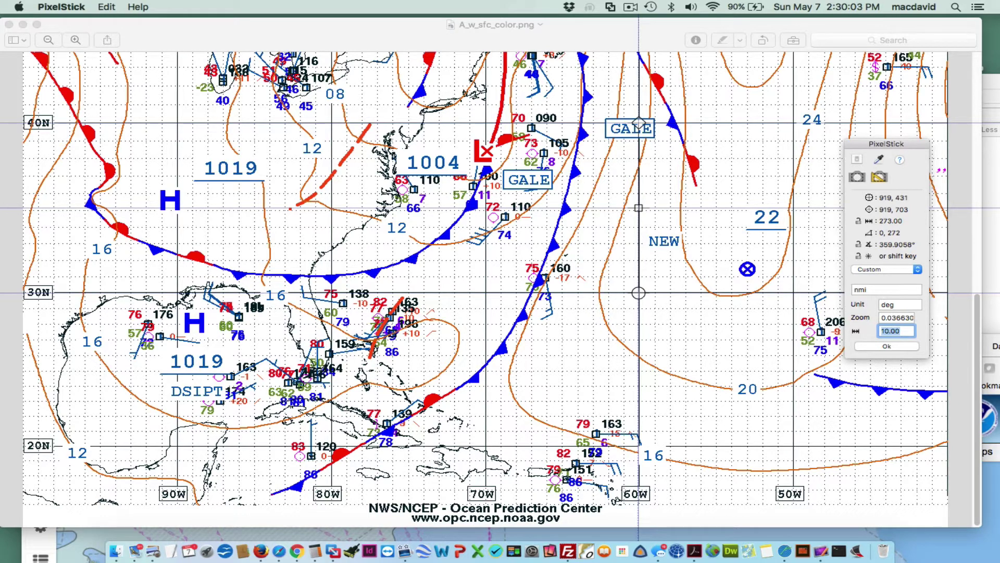